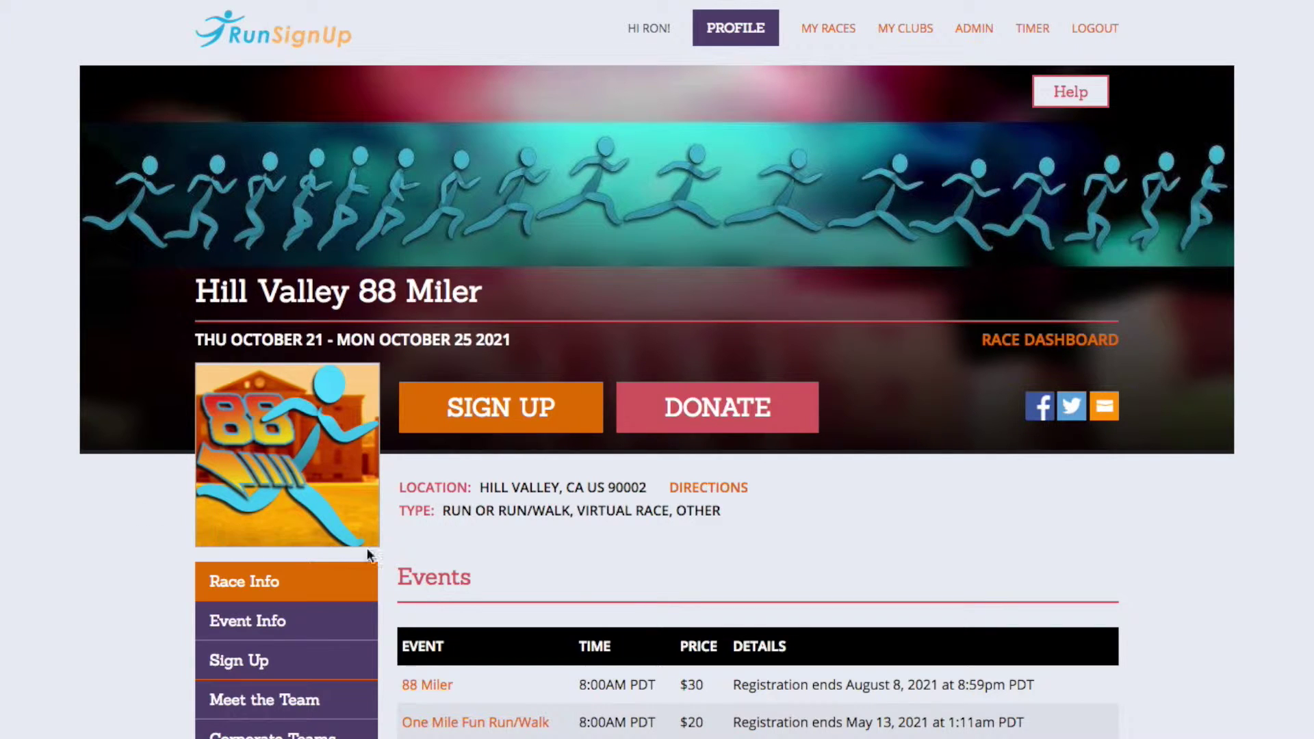
From the race dashboard, search the admin menu for 'referral' and open Referral Tracking Setup
{"action": "left_click", "coordinate": [994, 342]}
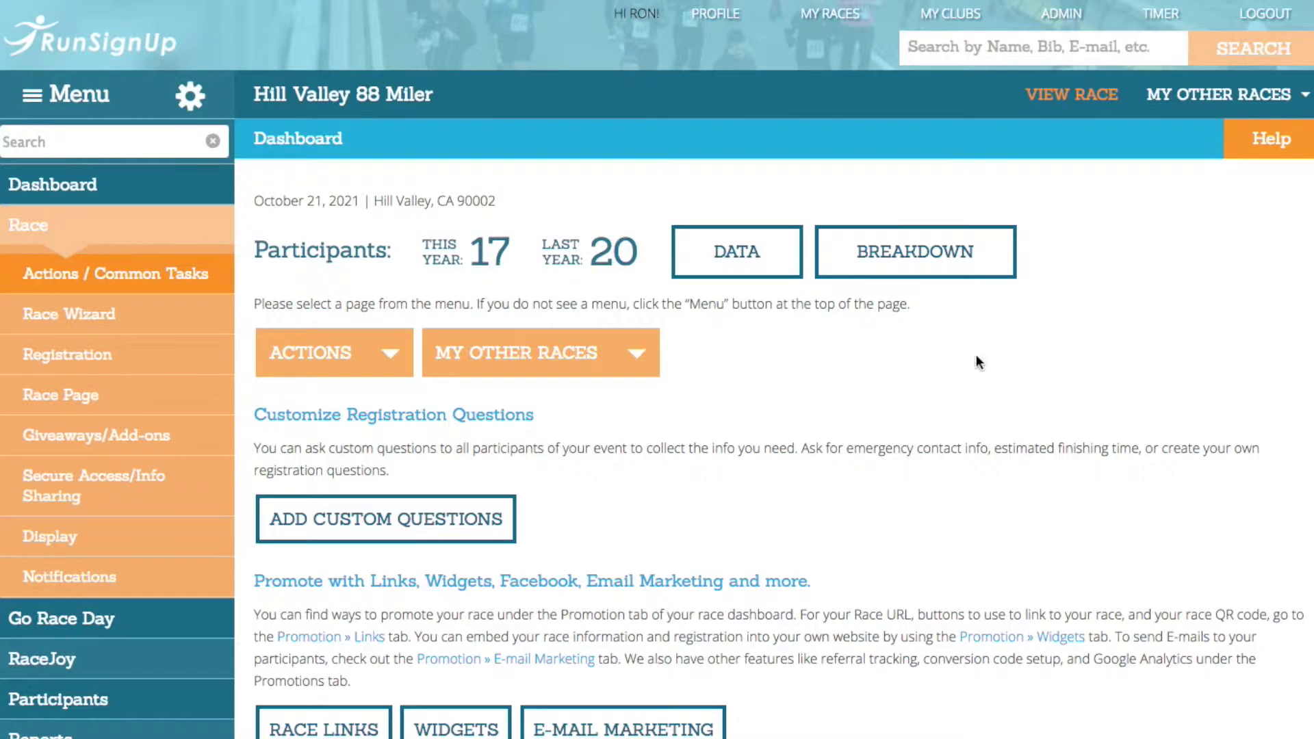
{"action": "left_click", "coordinate": [152, 140]}
{"action": "type", "text": "referr"}
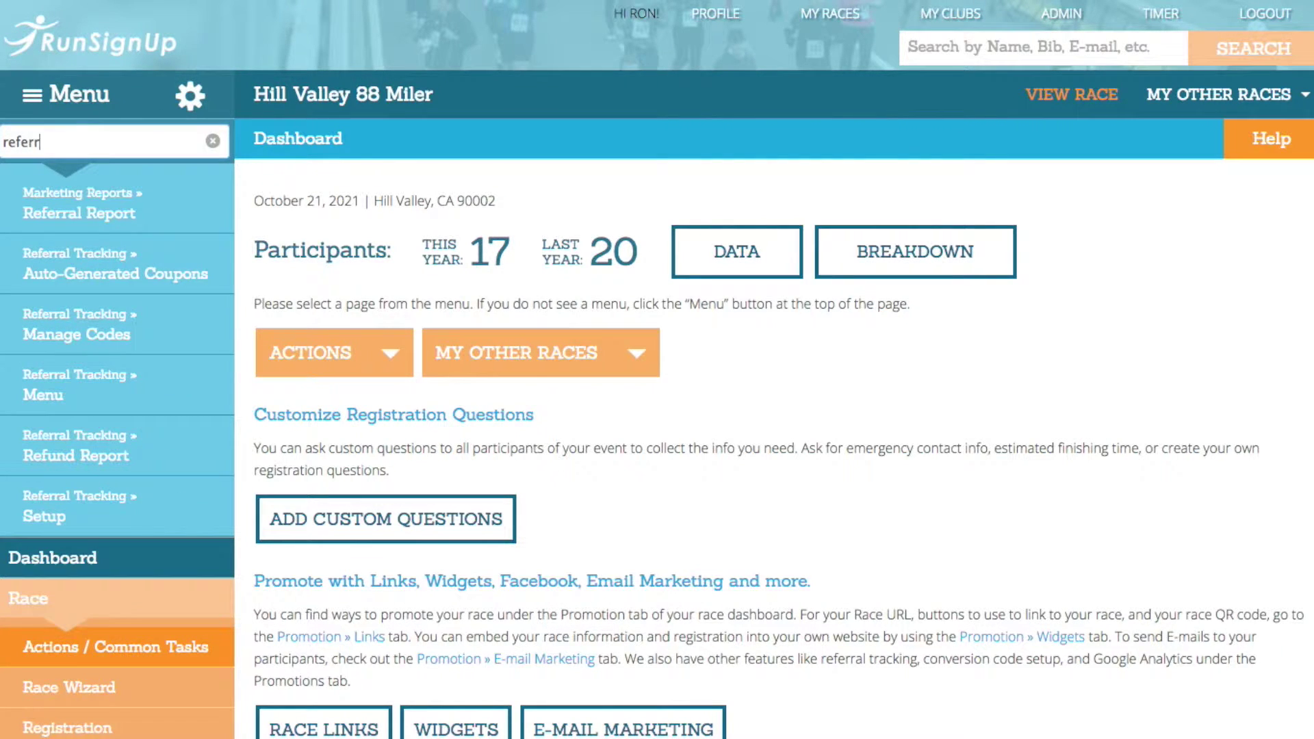
{"action": "type", "text": "al"}
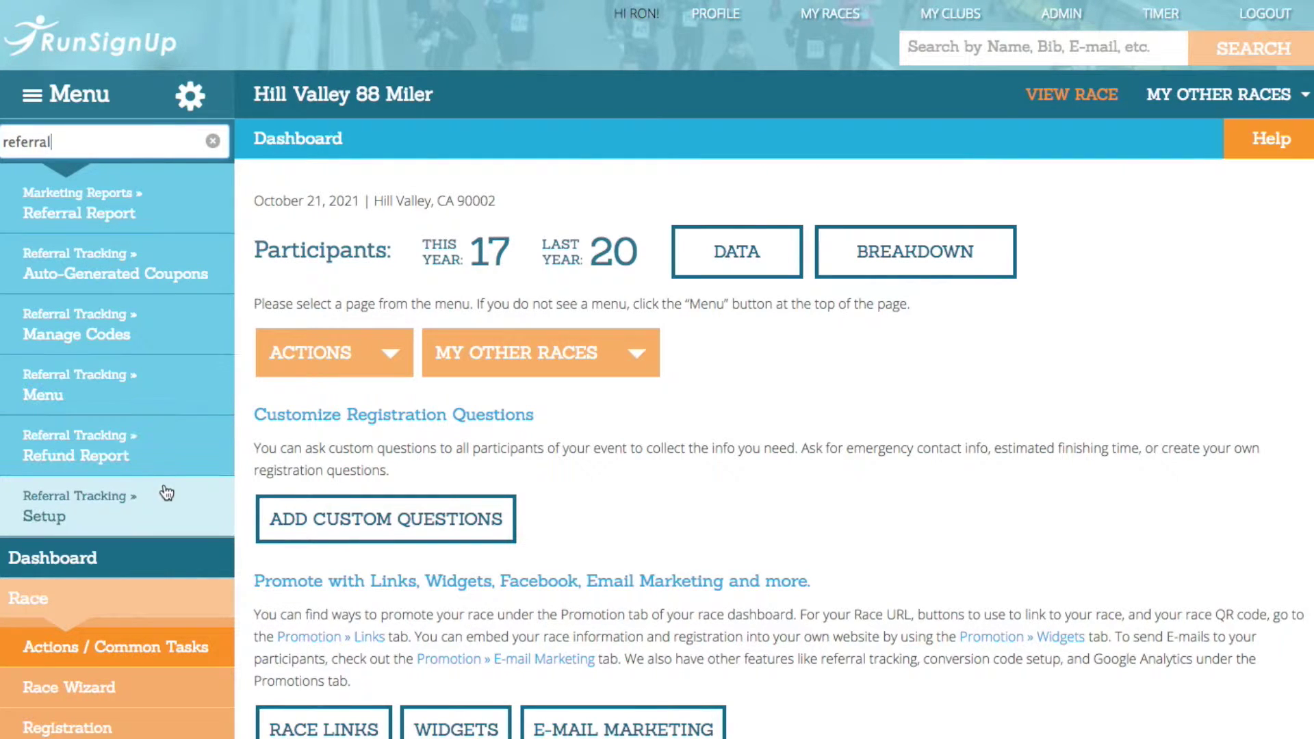
{"action": "left_click", "coordinate": [89, 526]}
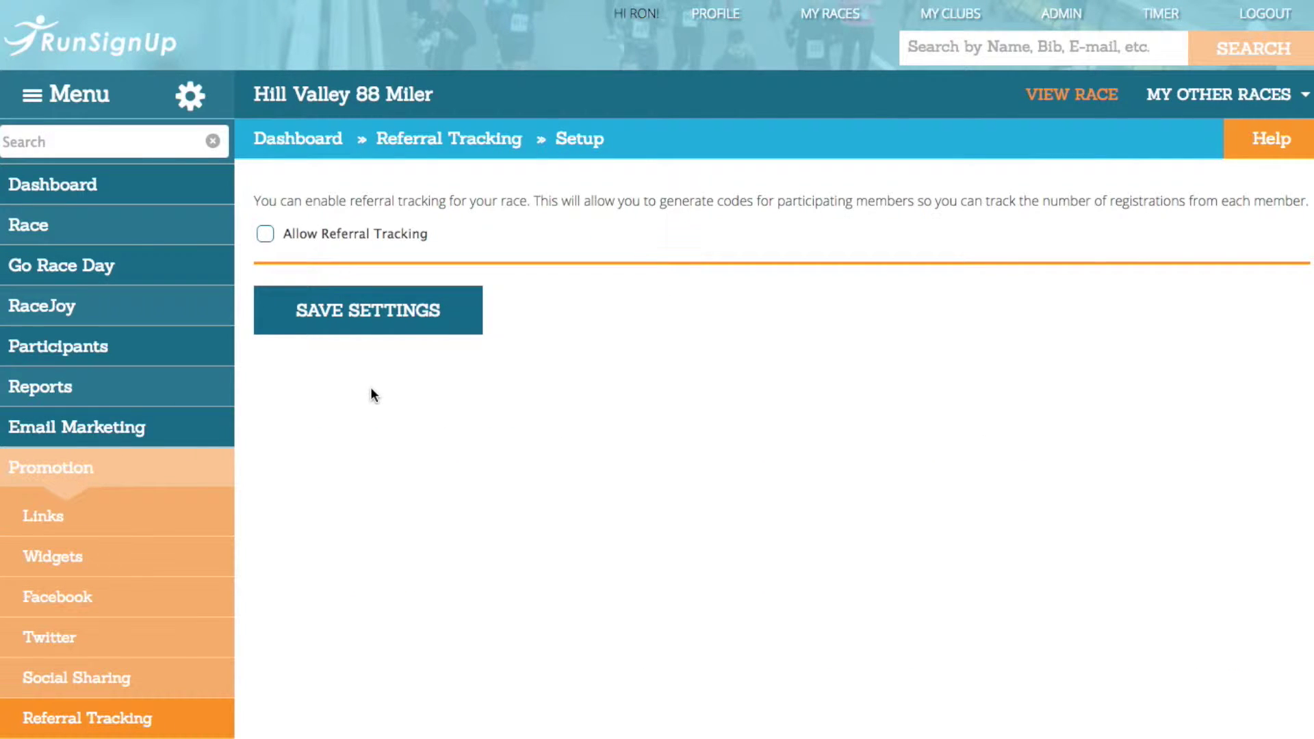
Reopen Promotion » Referral Tracking » Setup and check Allow Referral Tracking for Hill Valley 88 Miler
{"action": "left_click", "coordinate": [224, 481]}
{"action": "left_click", "coordinate": [224, 482]}
{"action": "scroll", "coordinate": [308, 460], "scroll_direction": "down", "scroll_amount": 4}
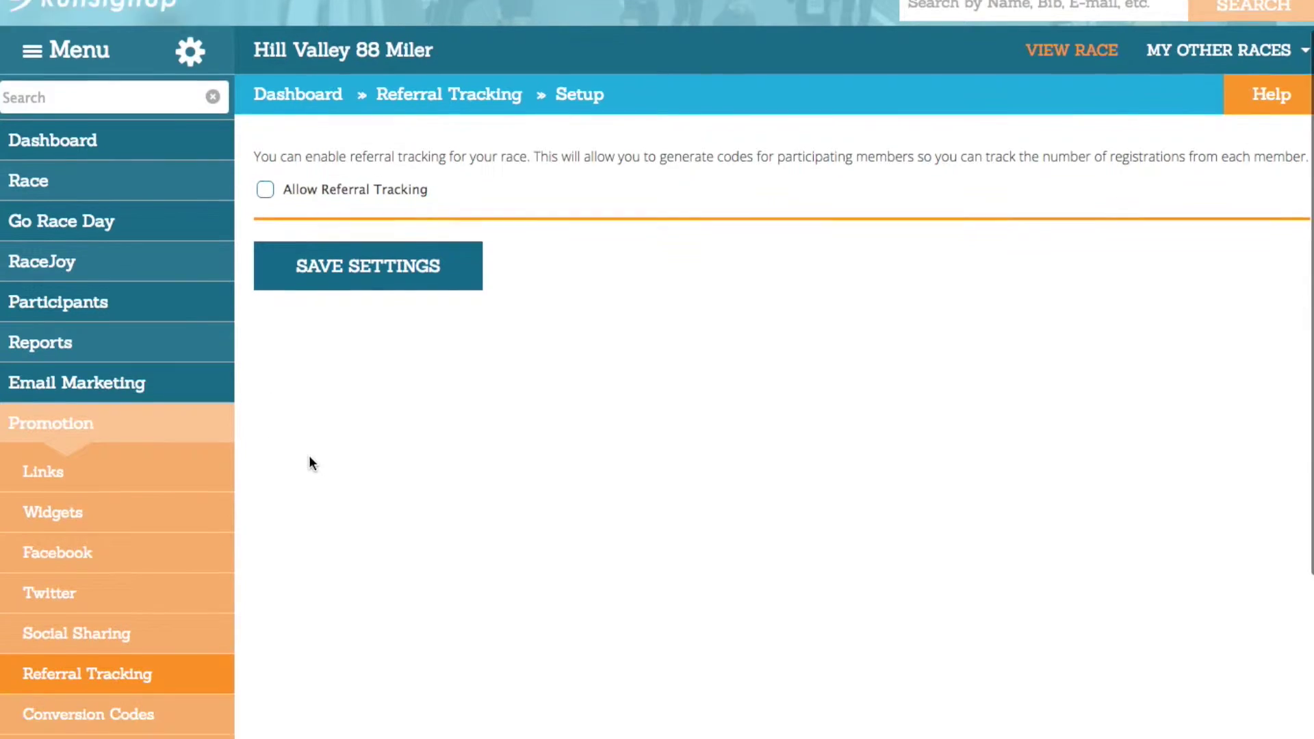
{"action": "mouse_move", "coordinate": [231, 478]}
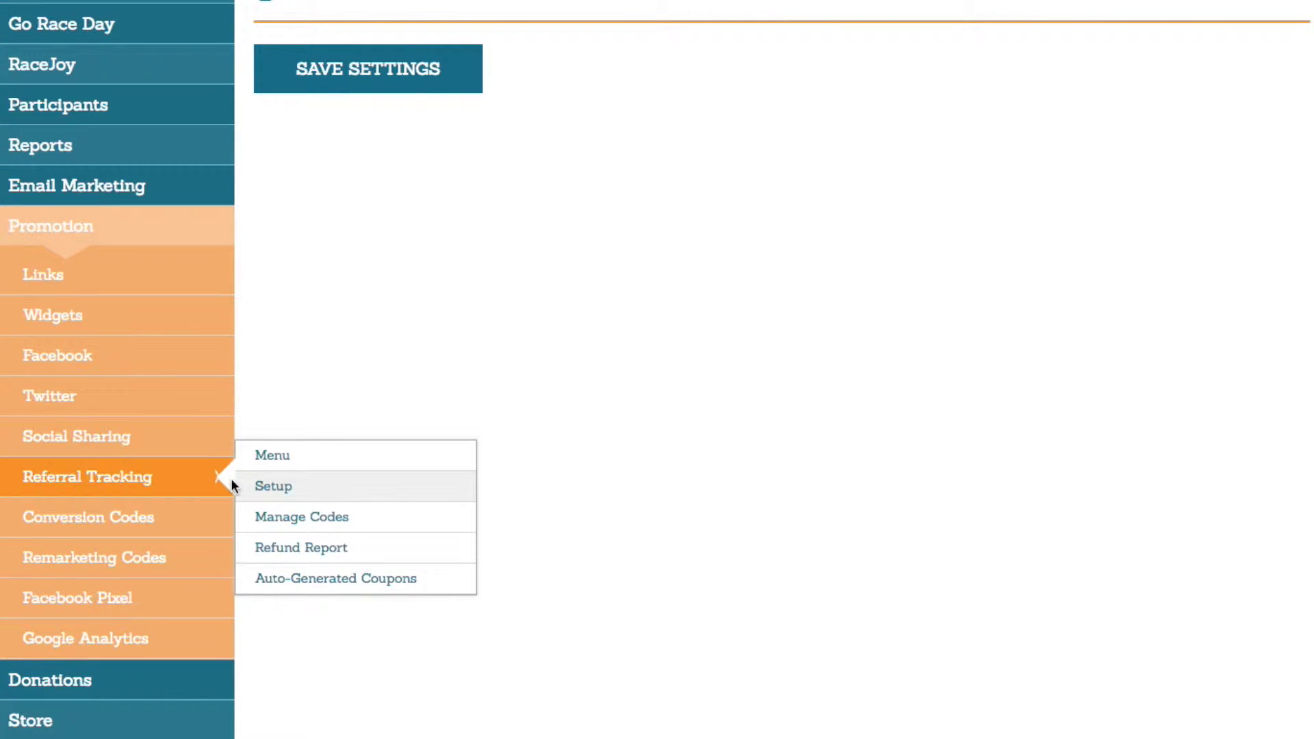
{"action": "left_click", "coordinate": [336, 498]}
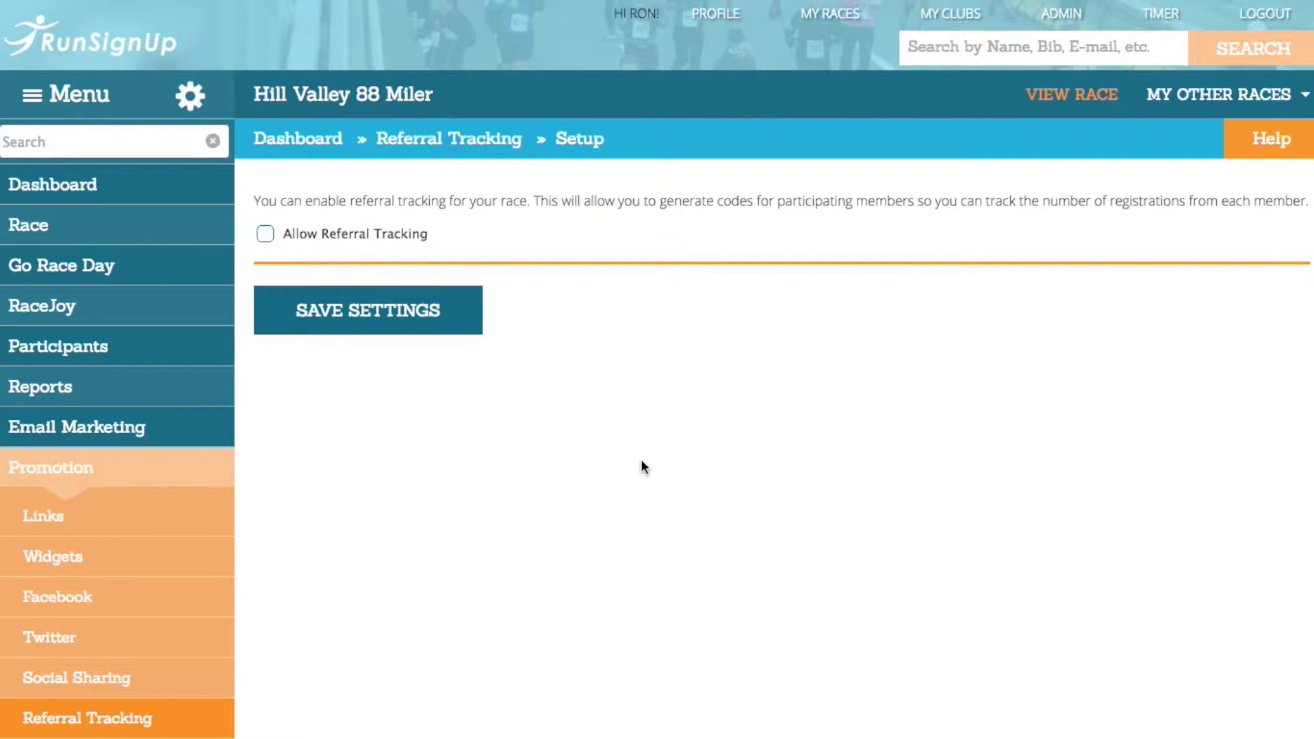
{"action": "left_click", "coordinate": [269, 233]}
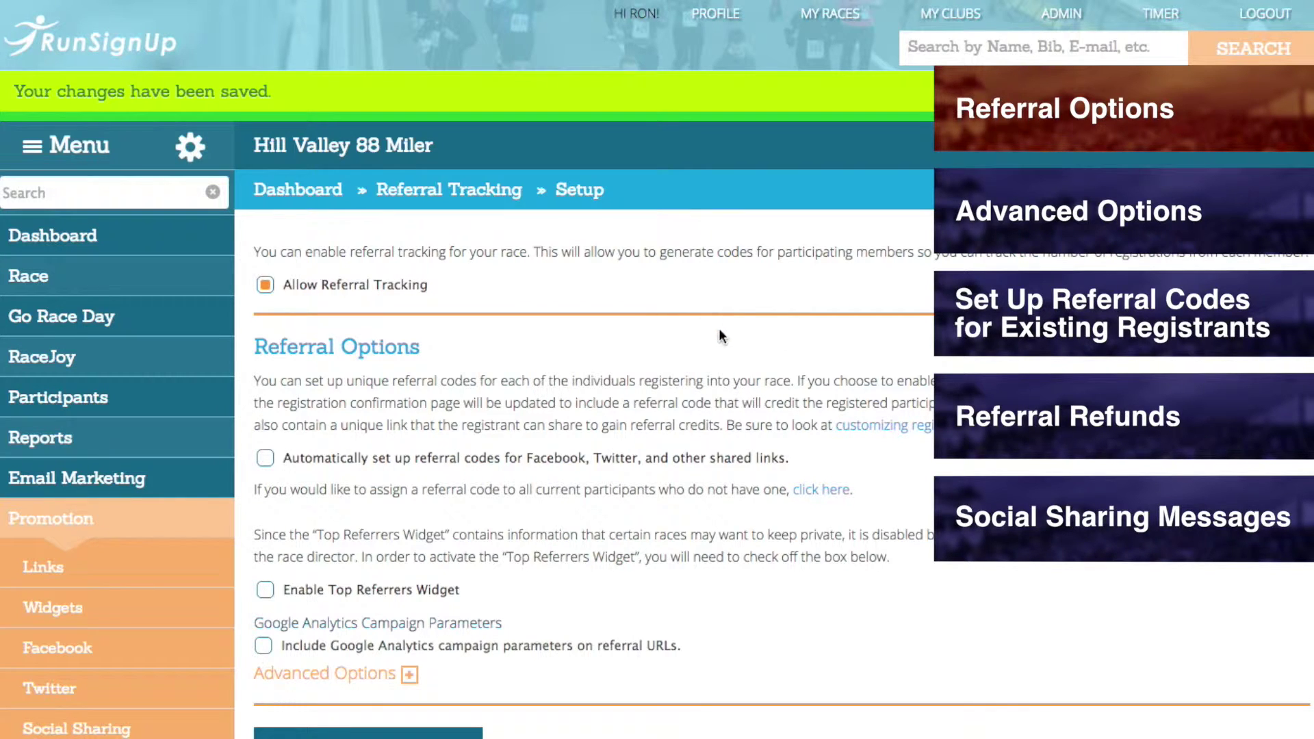
Enable automatic referral codes for Facebook, Twitter and other shared links
{"action": "left_click", "coordinate": [266, 459]}
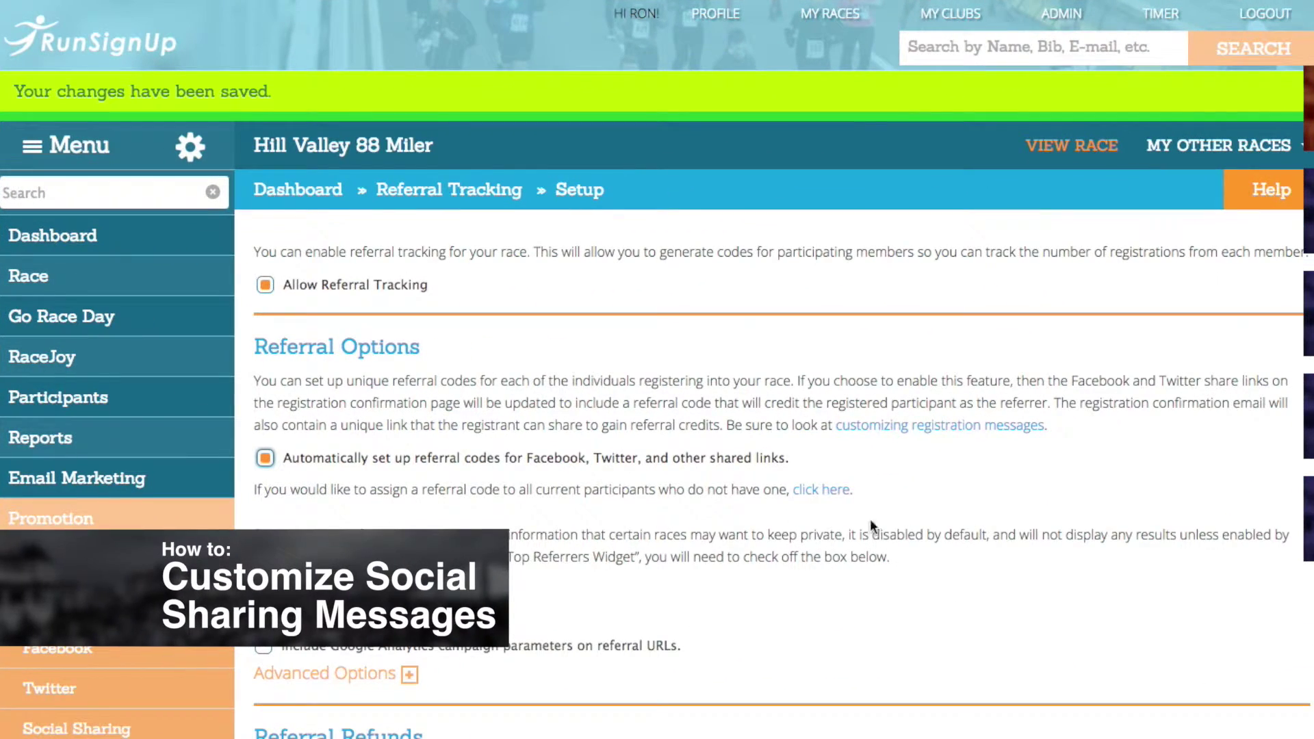
Review the registration messages and Social Sharing Settings, then bring up the referral link's options
{"action": "left_click", "coordinate": [916, 425]}
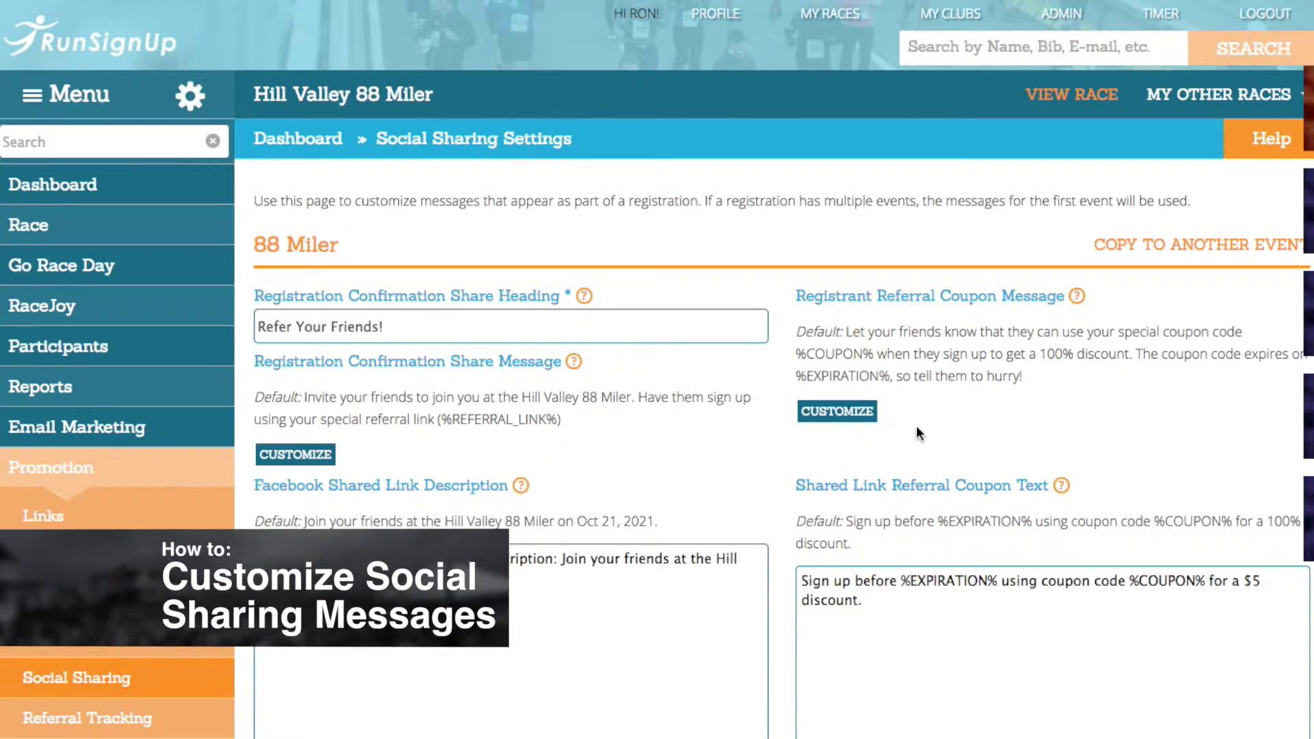
{"action": "scroll", "coordinate": [648, 469], "scroll_direction": "down", "scroll_amount": 20}
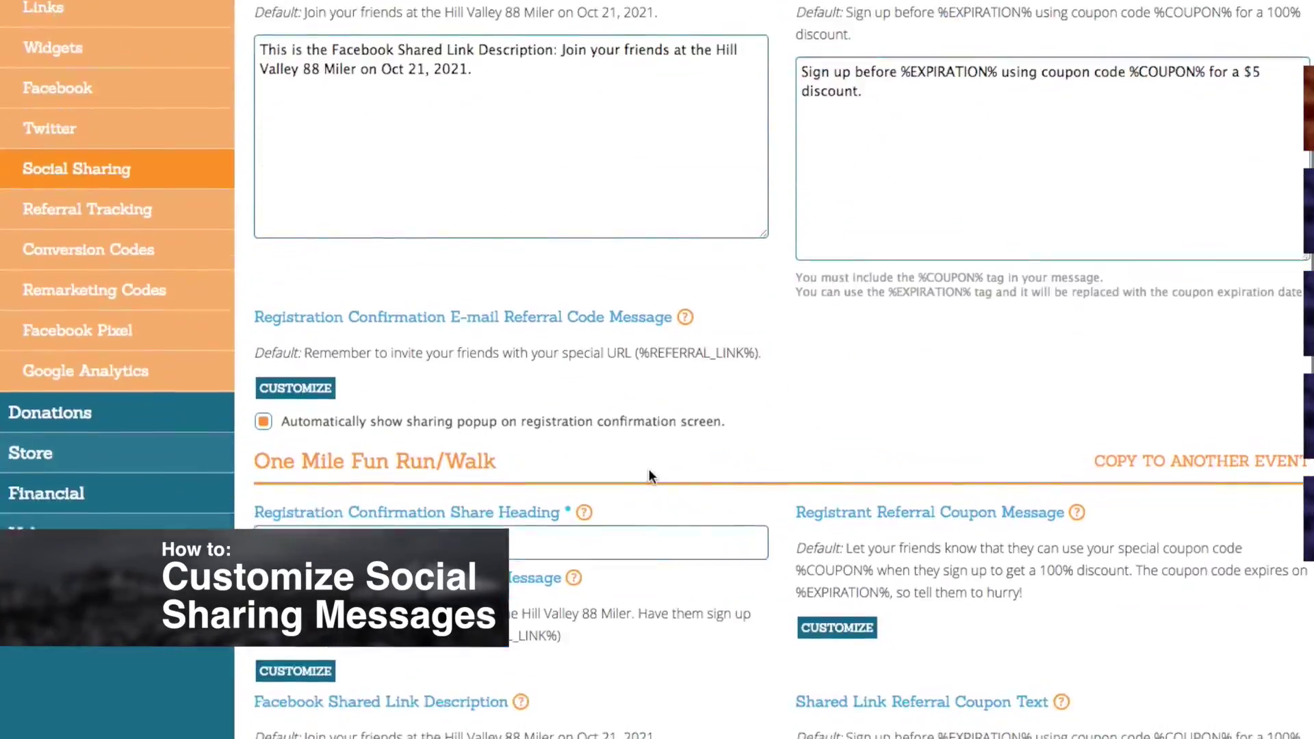
{"action": "scroll", "coordinate": [649, 470], "scroll_direction": "down", "scroll_amount": 5}
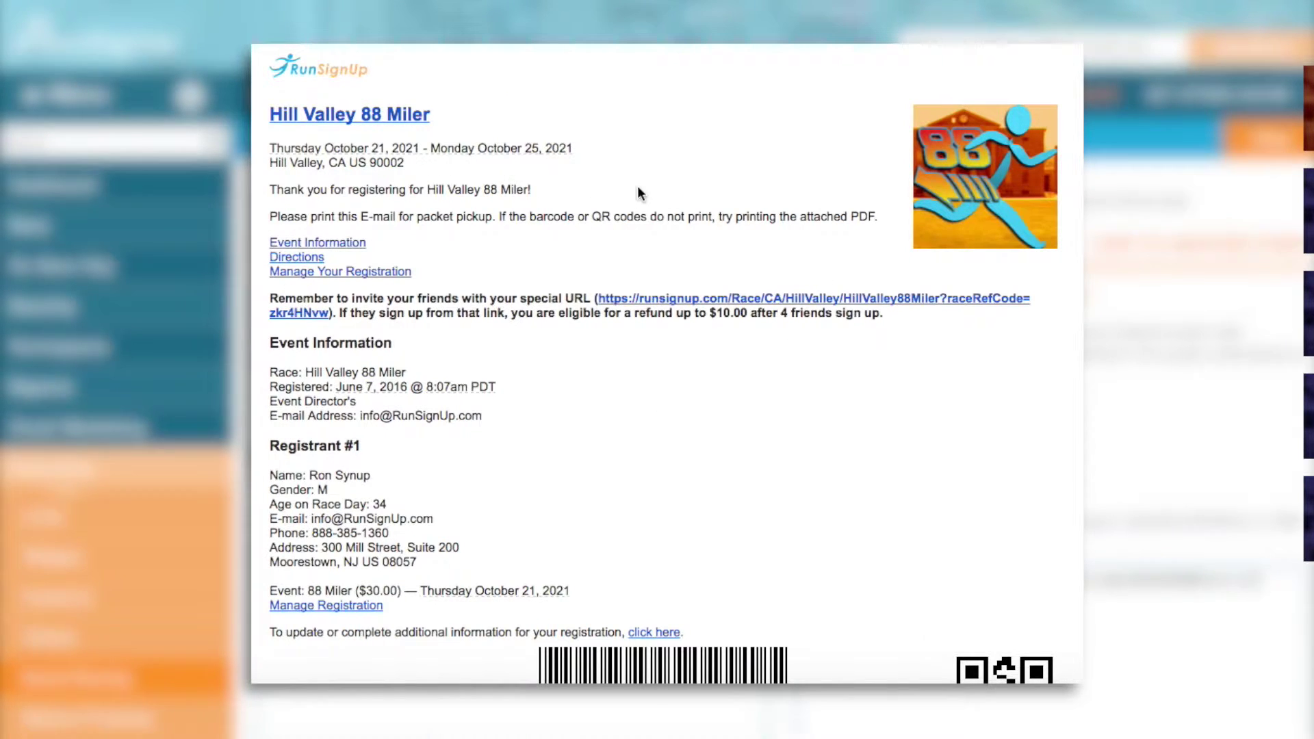
{"action": "right_click", "coordinate": [772, 305]}
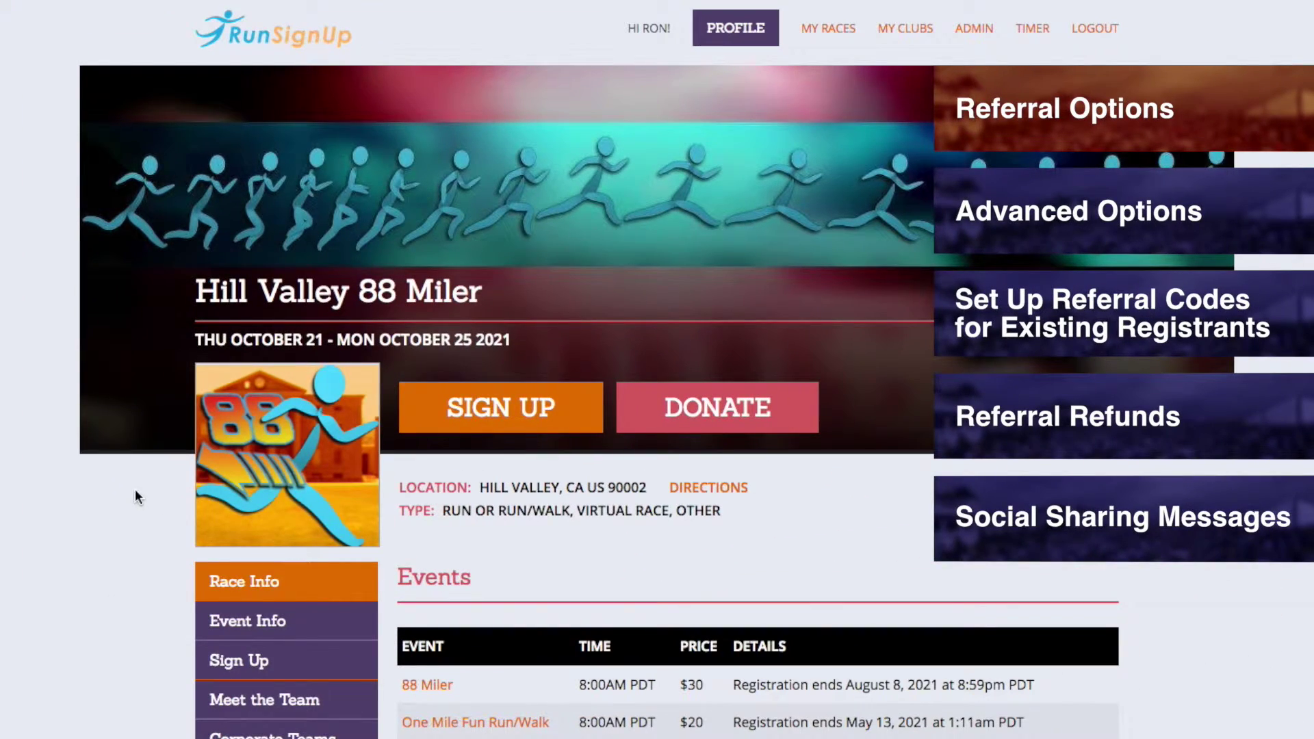
Go to the runner's profile page and view the My Referrals codes and links
{"action": "left_click", "coordinate": [708, 39]}
{"action": "scroll", "coordinate": [681, 258], "scroll_direction": "down", "scroll_amount": 15}
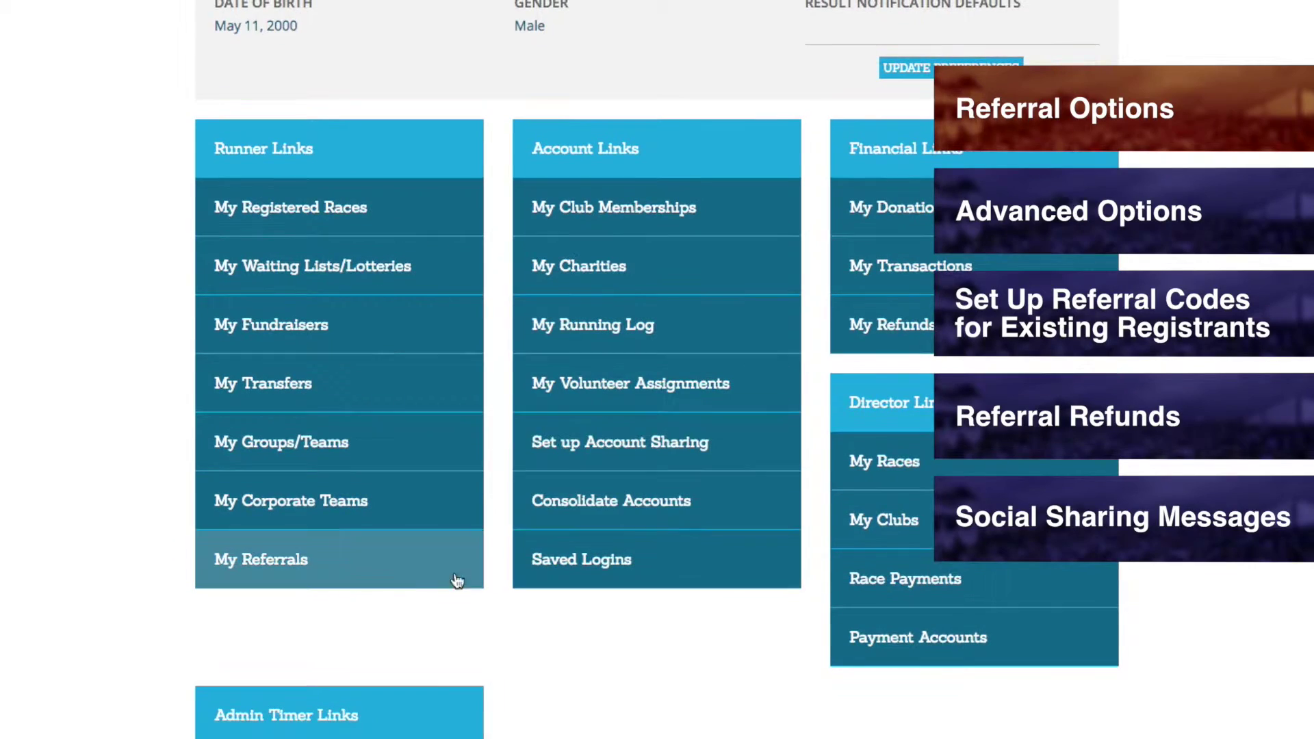
{"action": "left_click", "coordinate": [405, 570]}
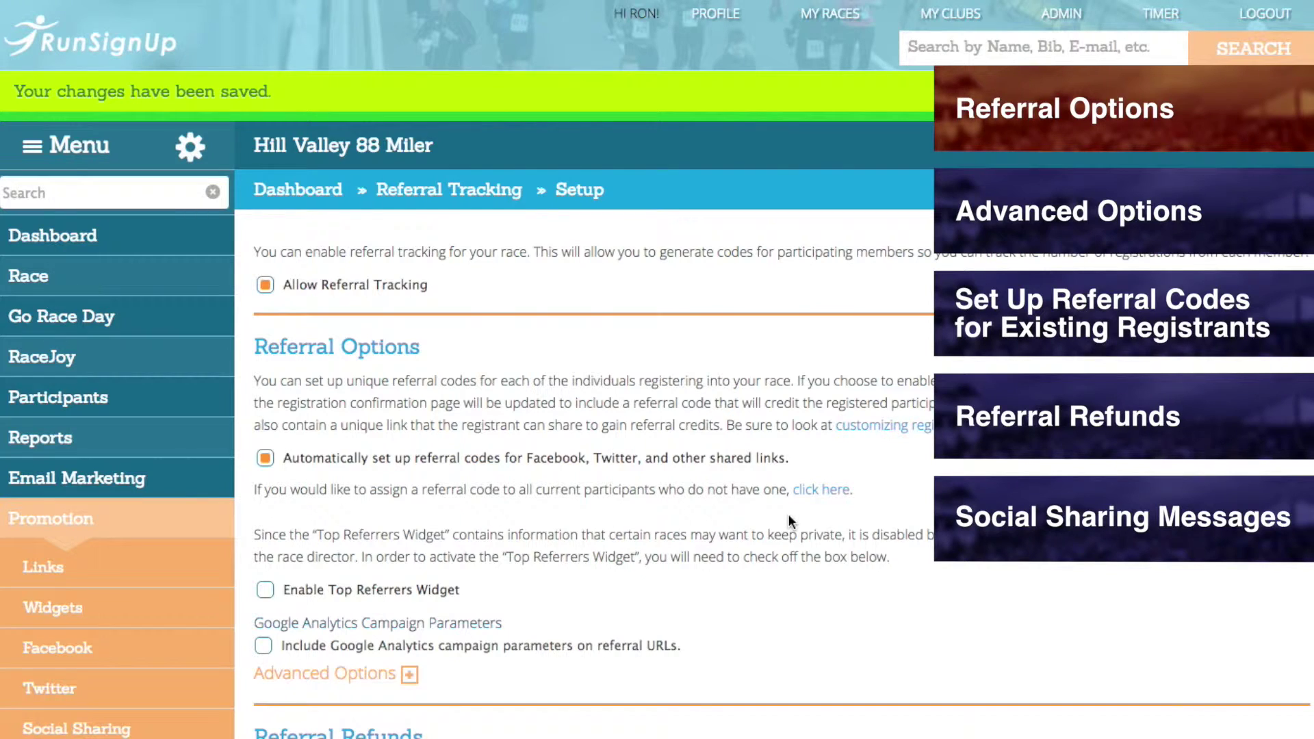
Assign referral codes to existing participants, then start a new widget with Top Referrers as its page
{"action": "left_click", "coordinate": [822, 490]}
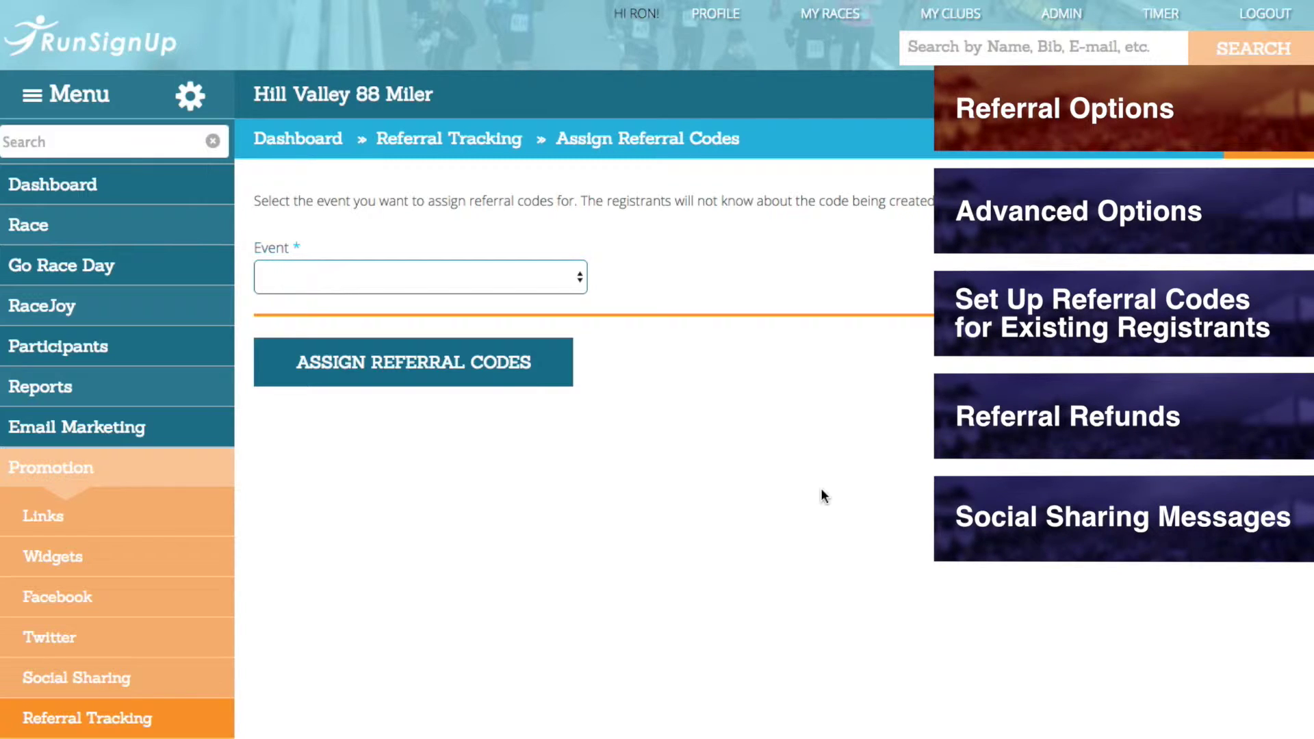
{"action": "left_click", "coordinate": [207, 479]}
{"action": "left_click", "coordinate": [205, 478]}
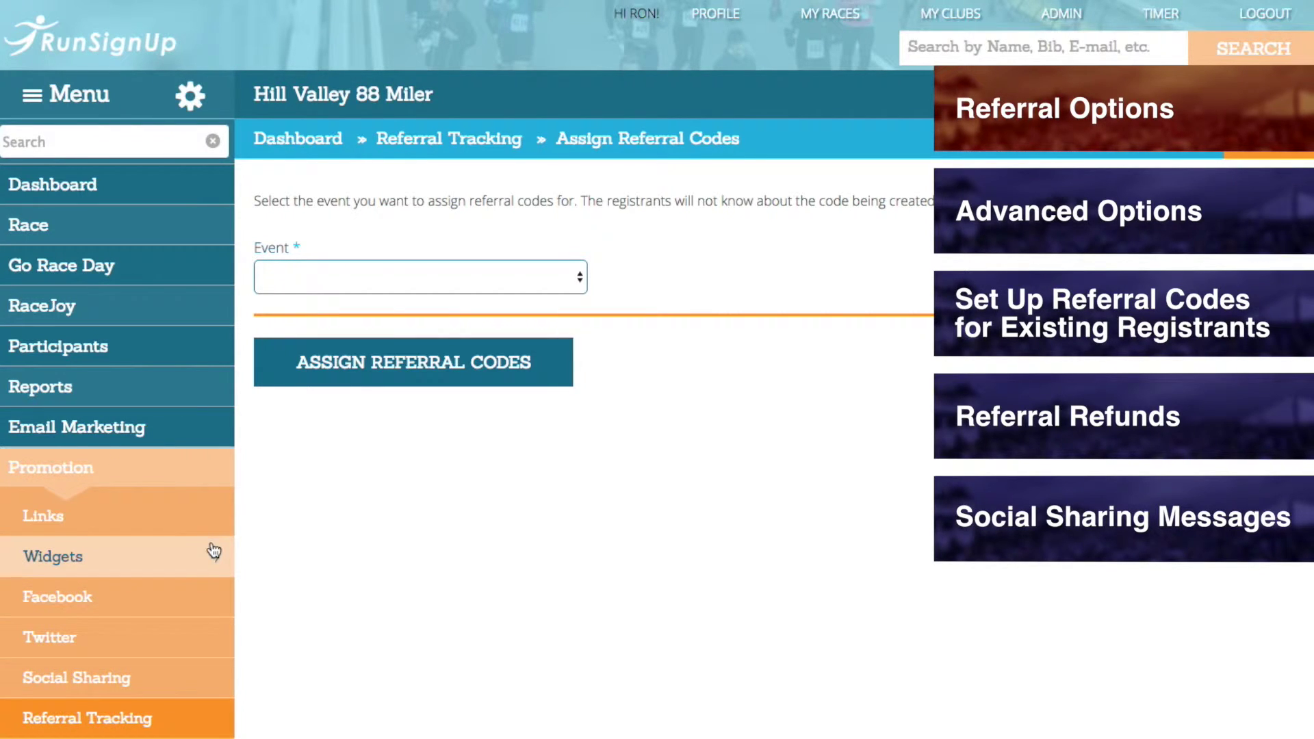
{"action": "mouse_move", "coordinate": [214, 553]}
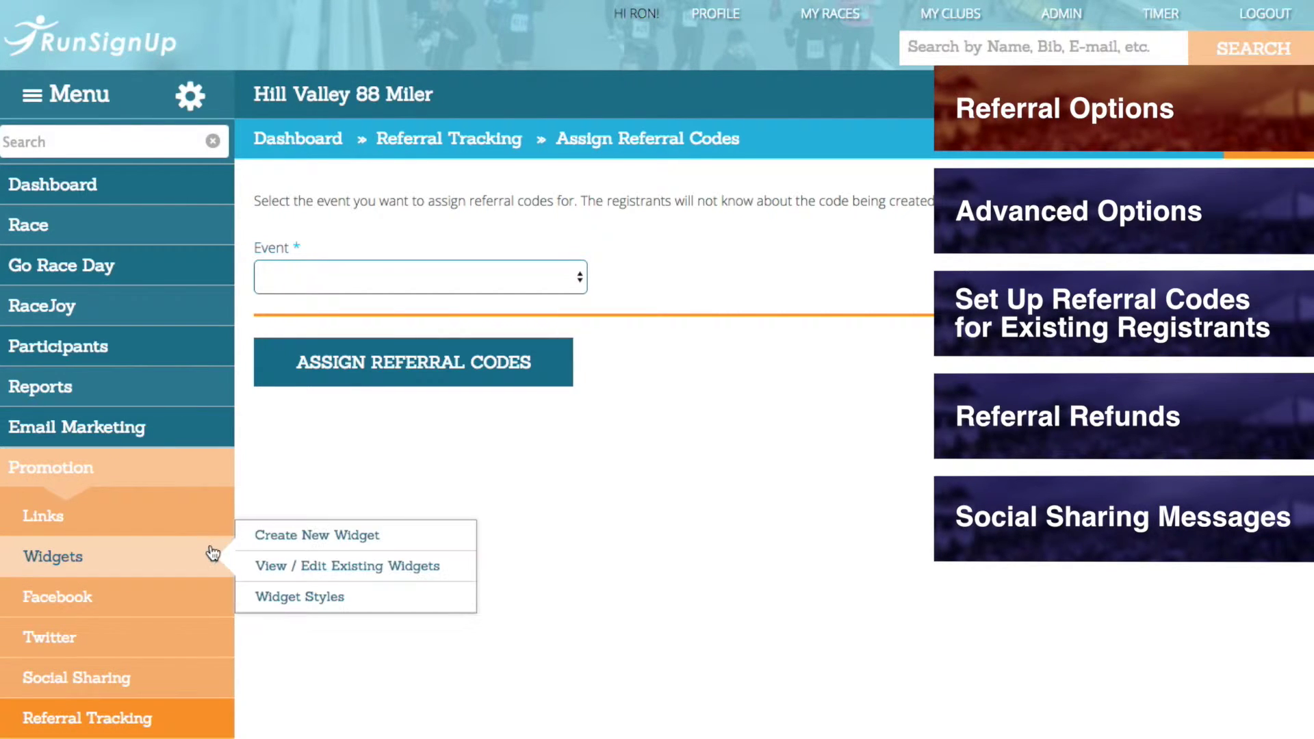
{"action": "left_click", "coordinate": [279, 540]}
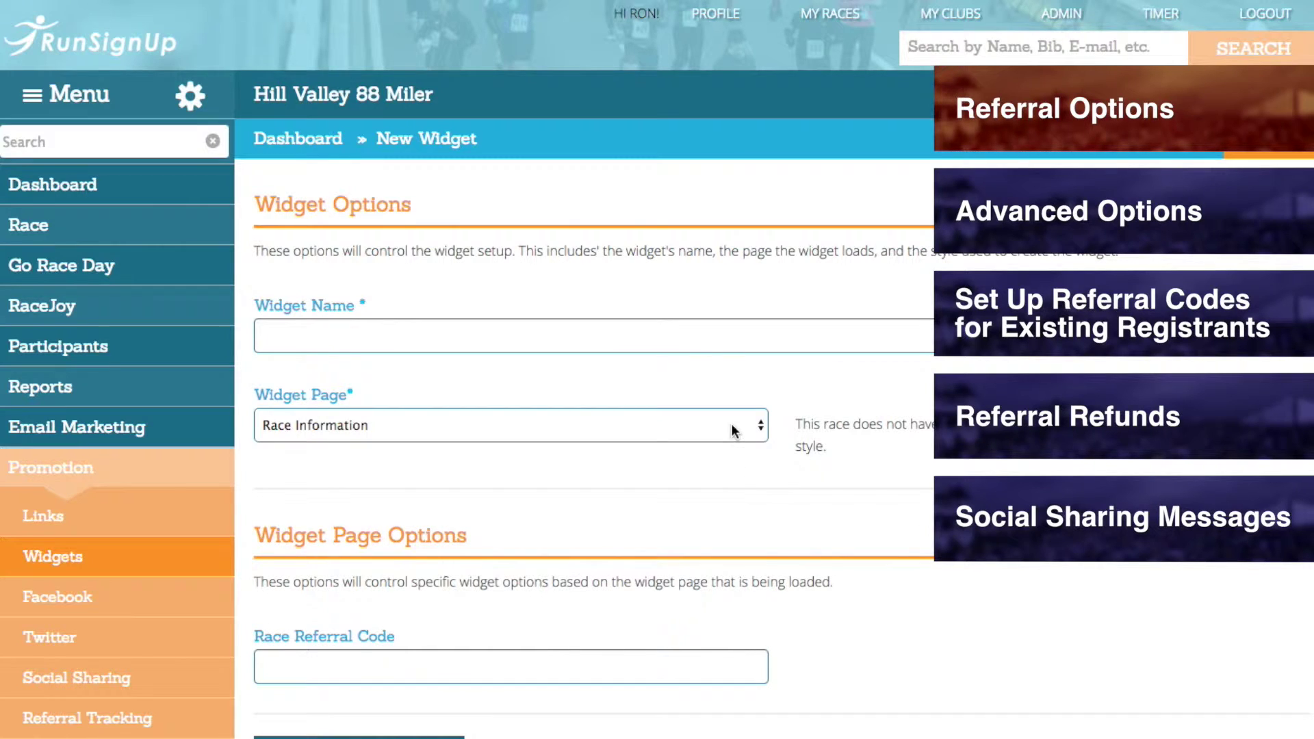
{"action": "left_click", "coordinate": [732, 430]}
{"action": "left_click", "coordinate": [422, 522]}
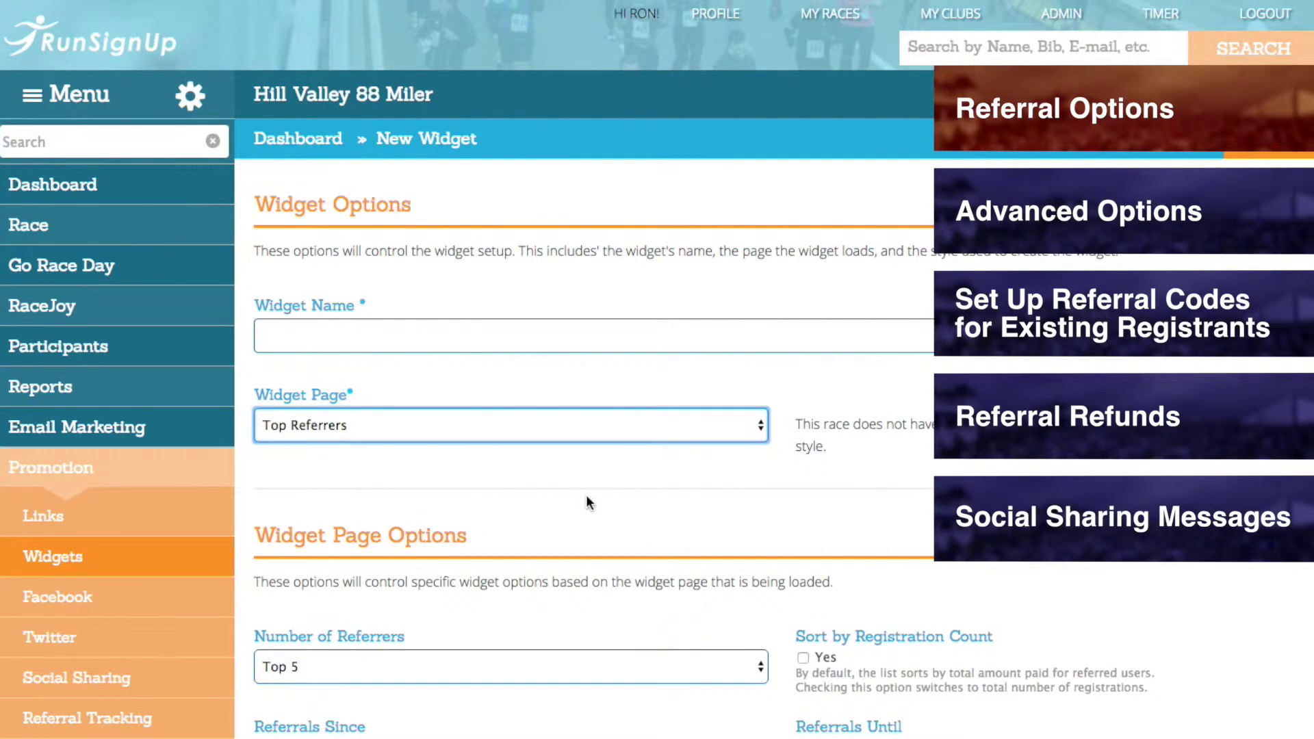
Review the Top 5 referrers widget options, then head back to Referral Tracking Setup
{"action": "scroll", "coordinate": [586, 495], "scroll_direction": "down", "scroll_amount": 7}
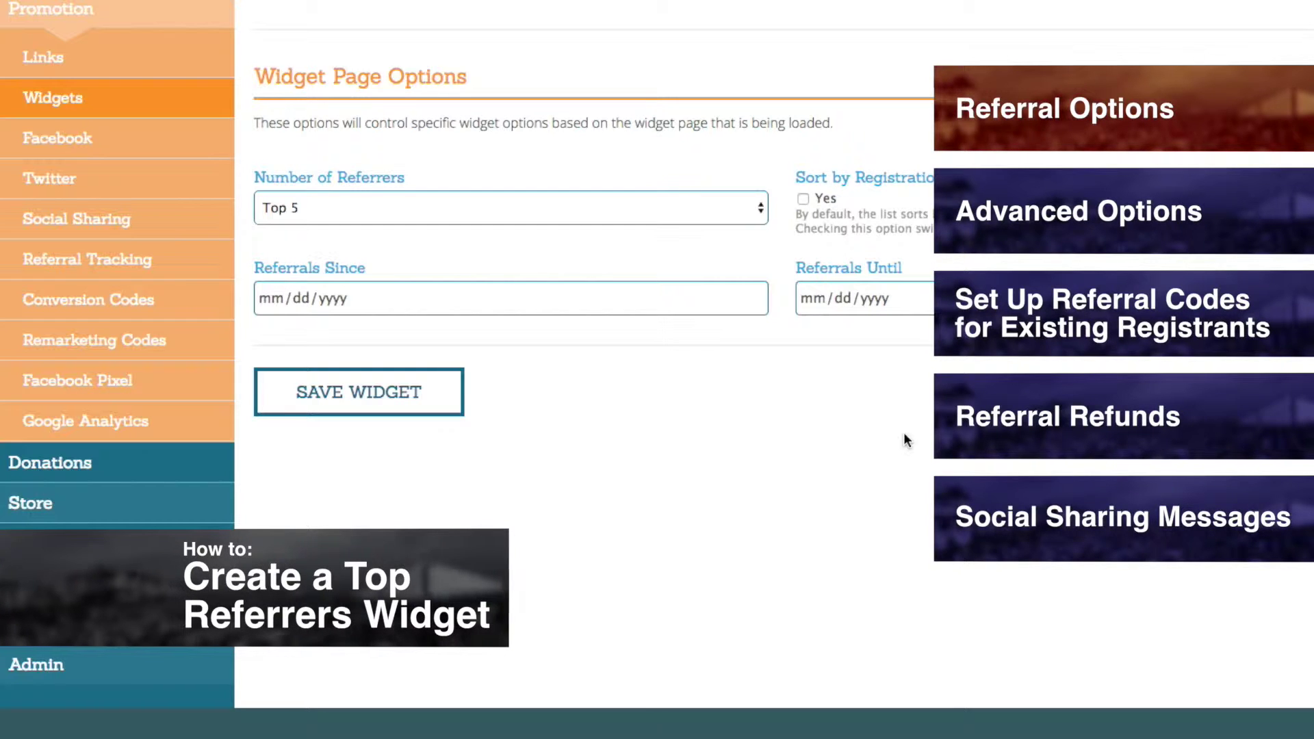
{"action": "scroll", "coordinate": [903, 433], "scroll_direction": "up", "scroll_amount": 5}
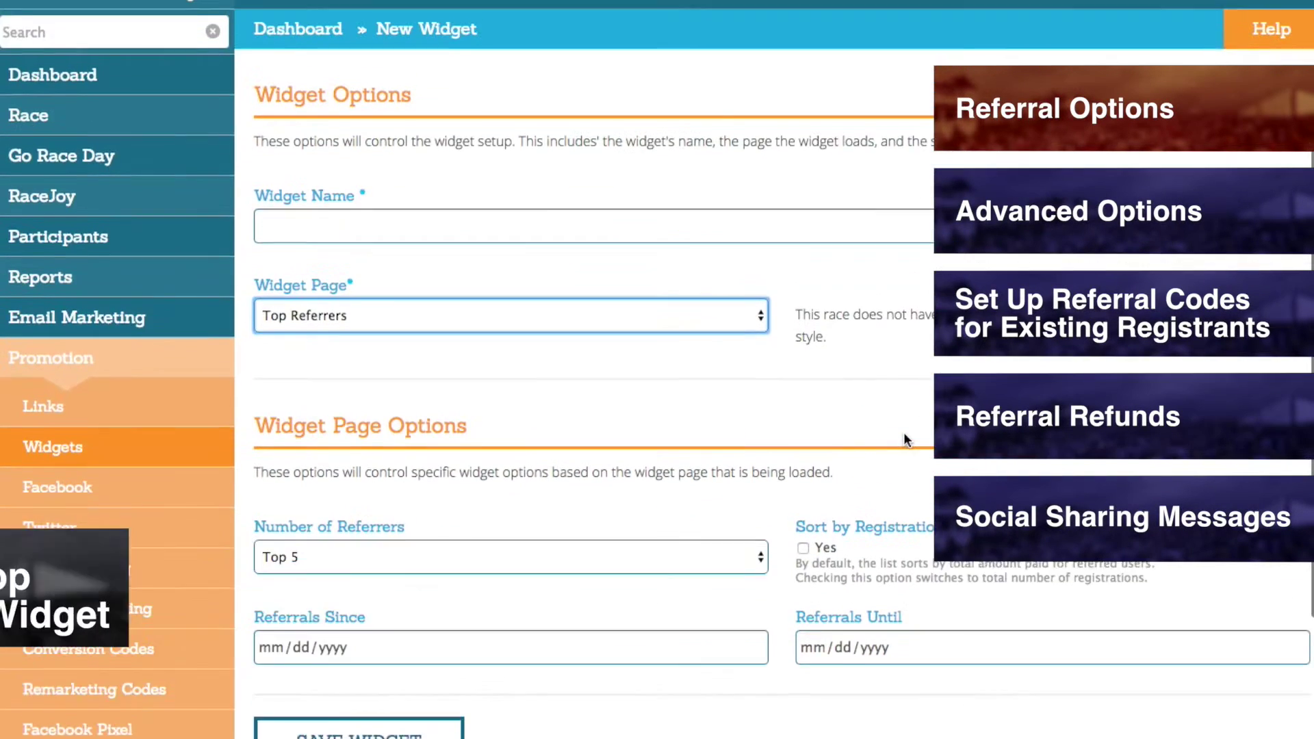
{"action": "scroll", "coordinate": [903, 433], "scroll_direction": "up", "scroll_amount": 2}
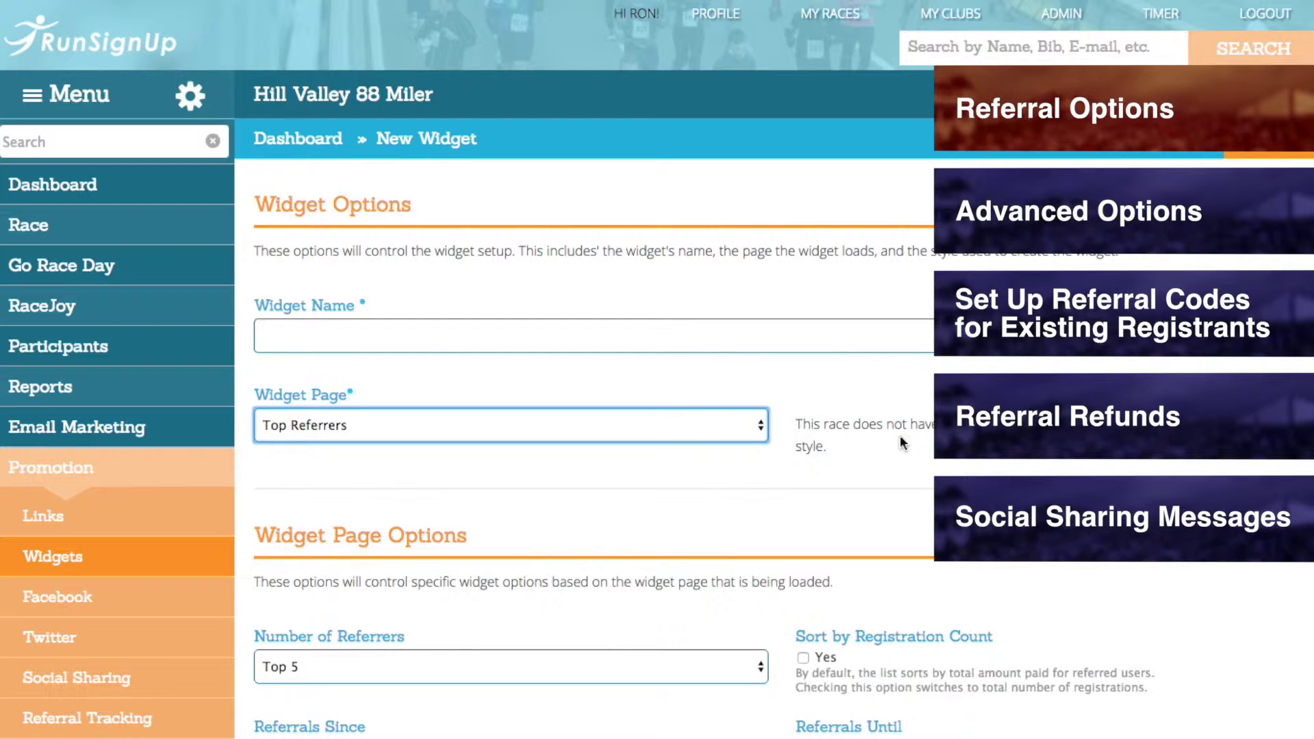
{"action": "left_click", "coordinate": [217, 474]}
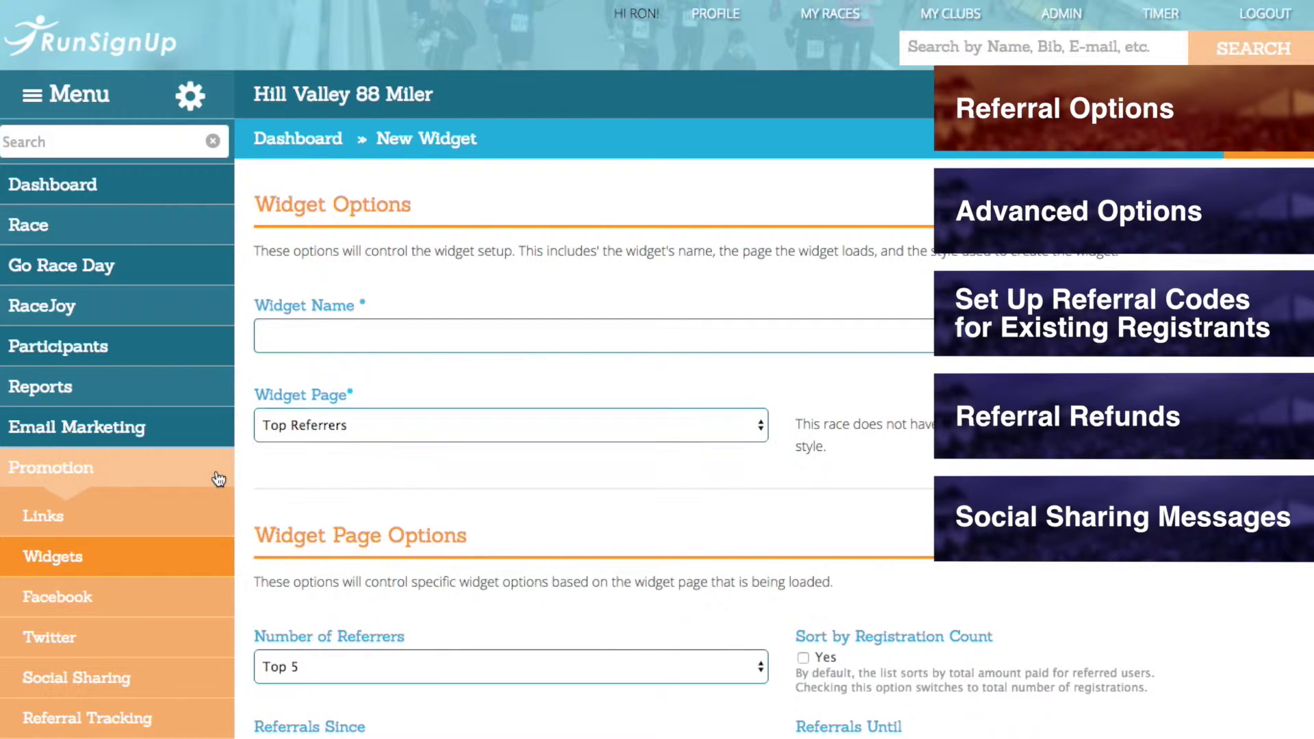
{"action": "left_click", "coordinate": [116, 470]}
{"action": "scroll", "coordinate": [155, 471], "scroll_direction": "down", "scroll_amount": 3}
{"action": "mouse_move", "coordinate": [176, 510]}
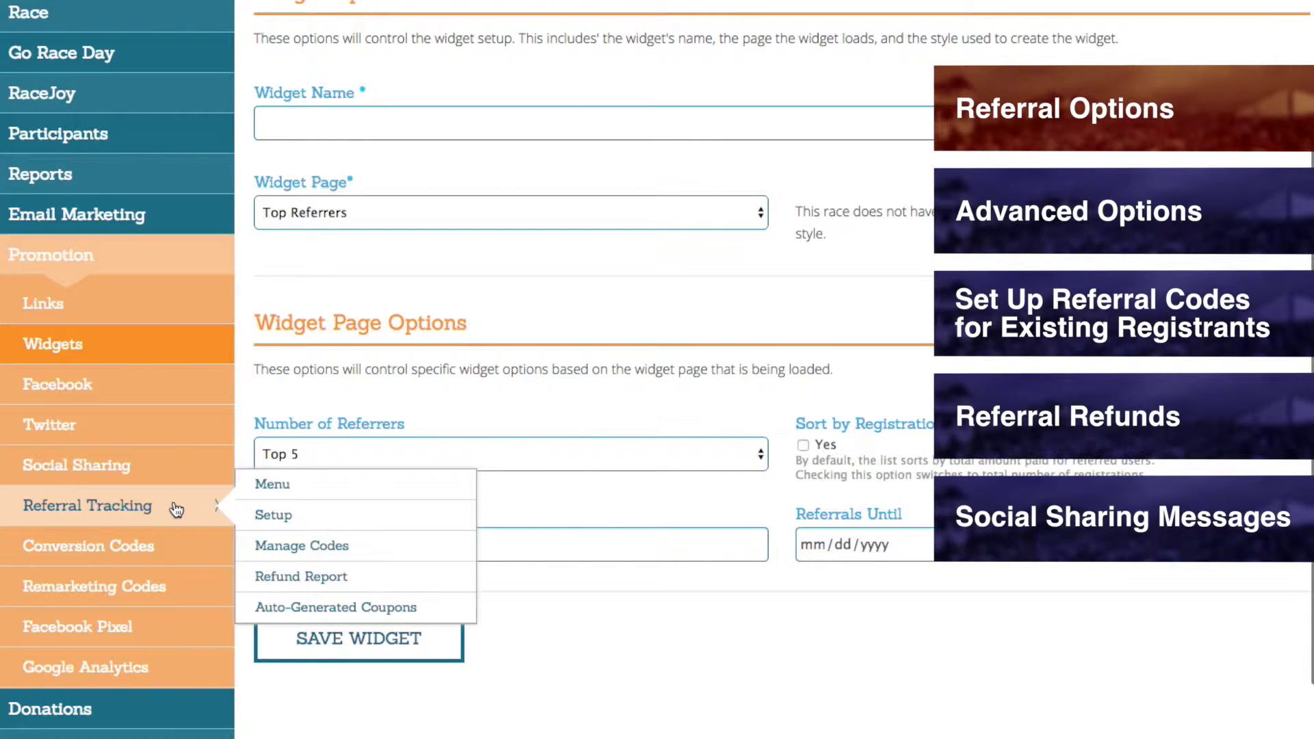
{"action": "left_click", "coordinate": [314, 521]}
Discard the unsaved widget and enable Top Referrers Widget and Google Analytics campaign parameters
{"action": "left_click", "coordinate": [591, 498]}
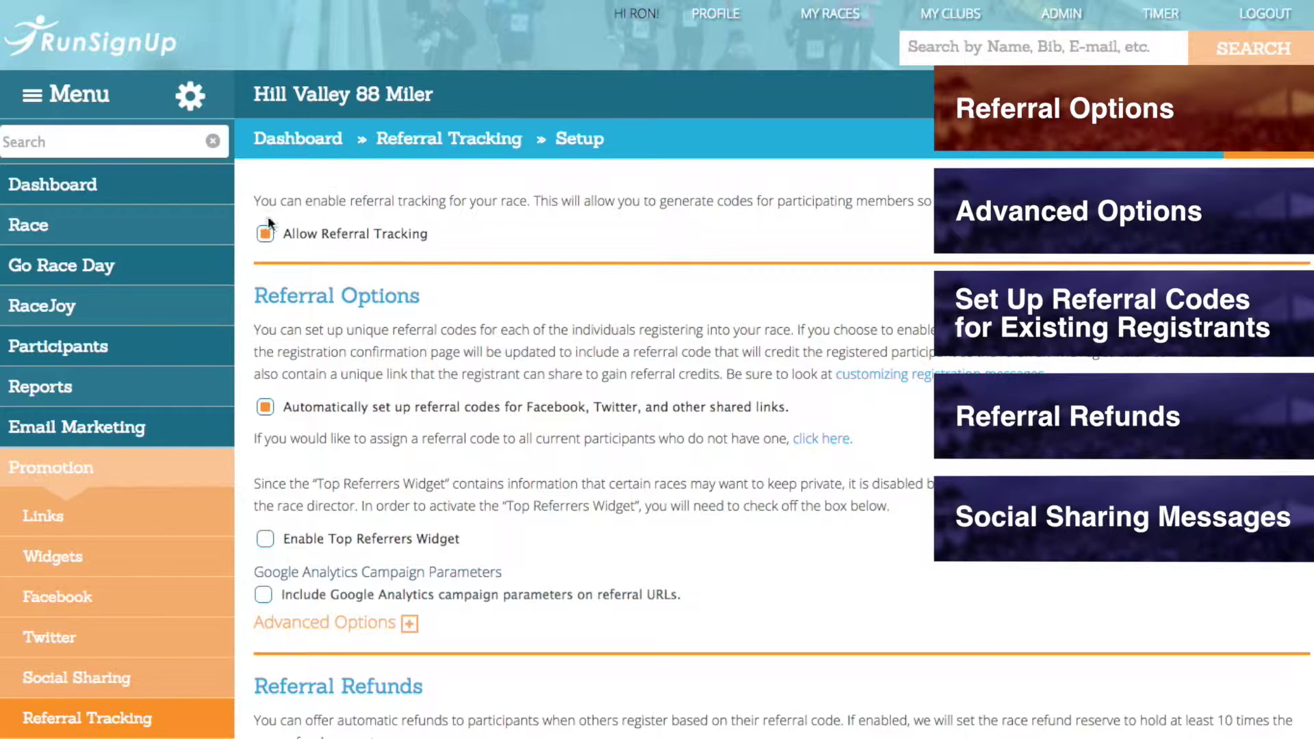
{"action": "scroll", "coordinate": [328, 239], "scroll_direction": "down", "scroll_amount": 3}
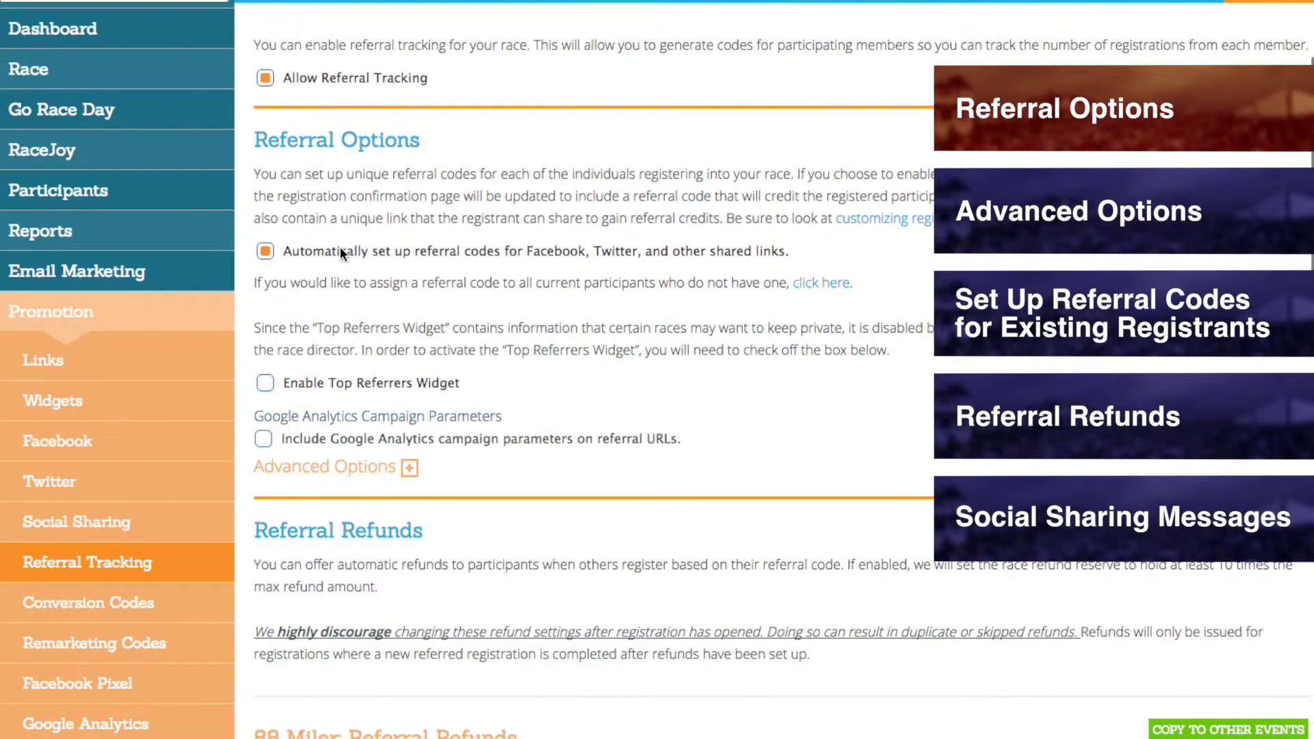
{"action": "left_click", "coordinate": [265, 384]}
{"action": "left_click", "coordinate": [263, 440]}
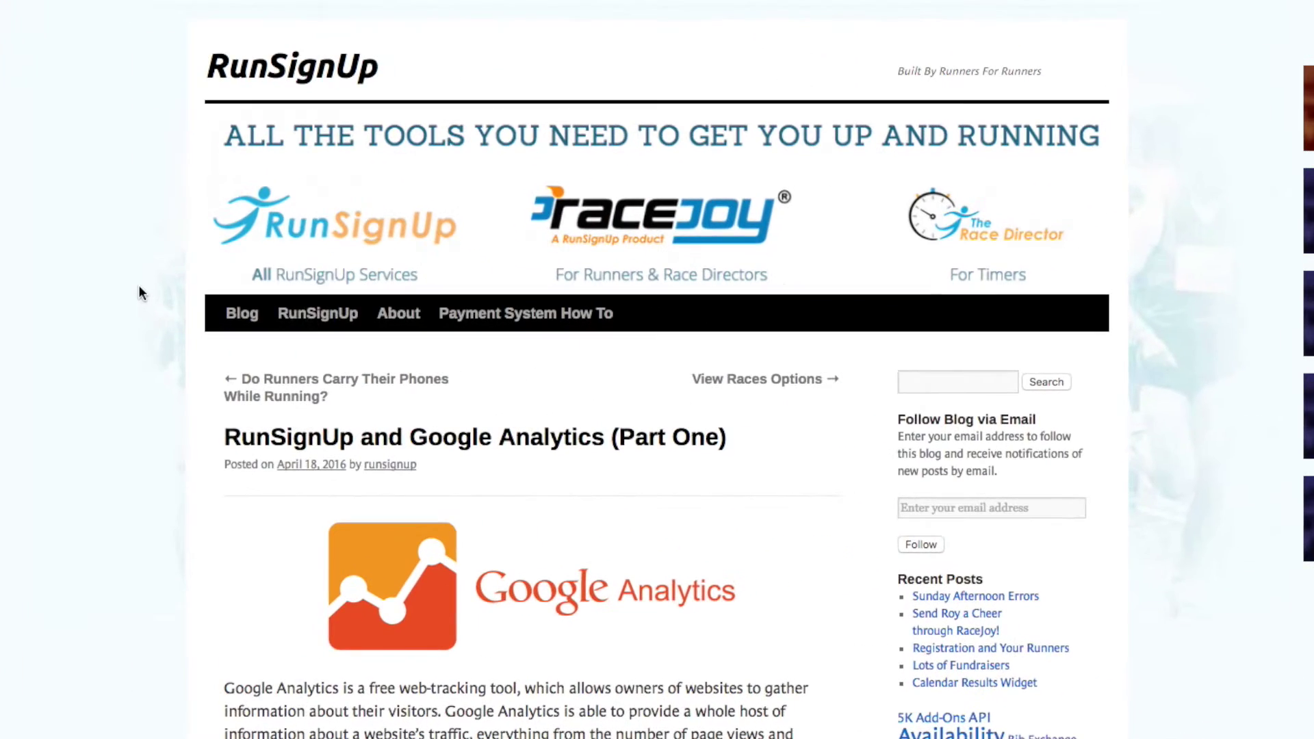
Search the RunSignUp blog for 'Google Analytics' and browse the results
{"action": "left_click", "coordinate": [982, 383]}
{"action": "type", "text": "Google Analyti"}
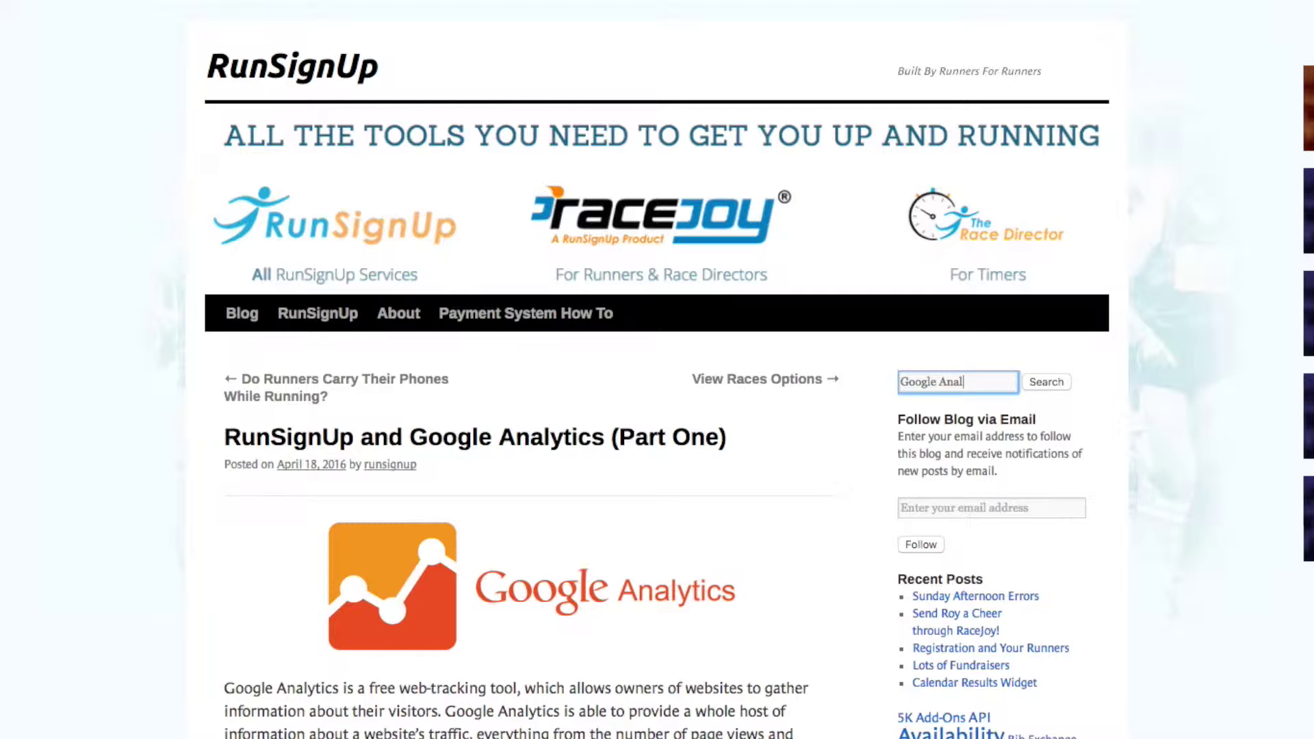
{"action": "type", "text": "cs"}
{"action": "left_click", "coordinate": [1045, 382]}
{"action": "scroll", "coordinate": [1049, 379], "scroll_direction": "down", "scroll_amount": 4}
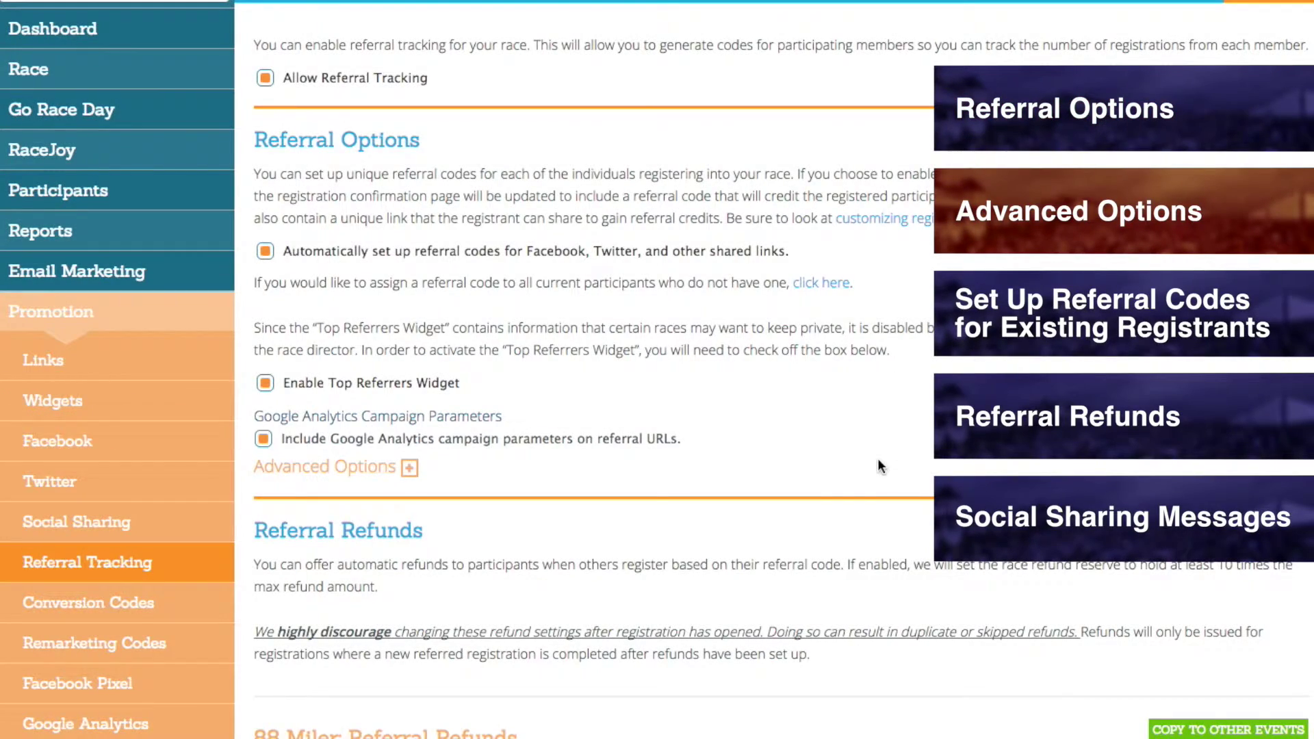
Expand Advanced Options and highlight the Custom Referral URLs caution note
{"action": "left_click", "coordinate": [410, 469]}
{"action": "scroll", "coordinate": [758, 455], "scroll_direction": "down", "scroll_amount": 3}
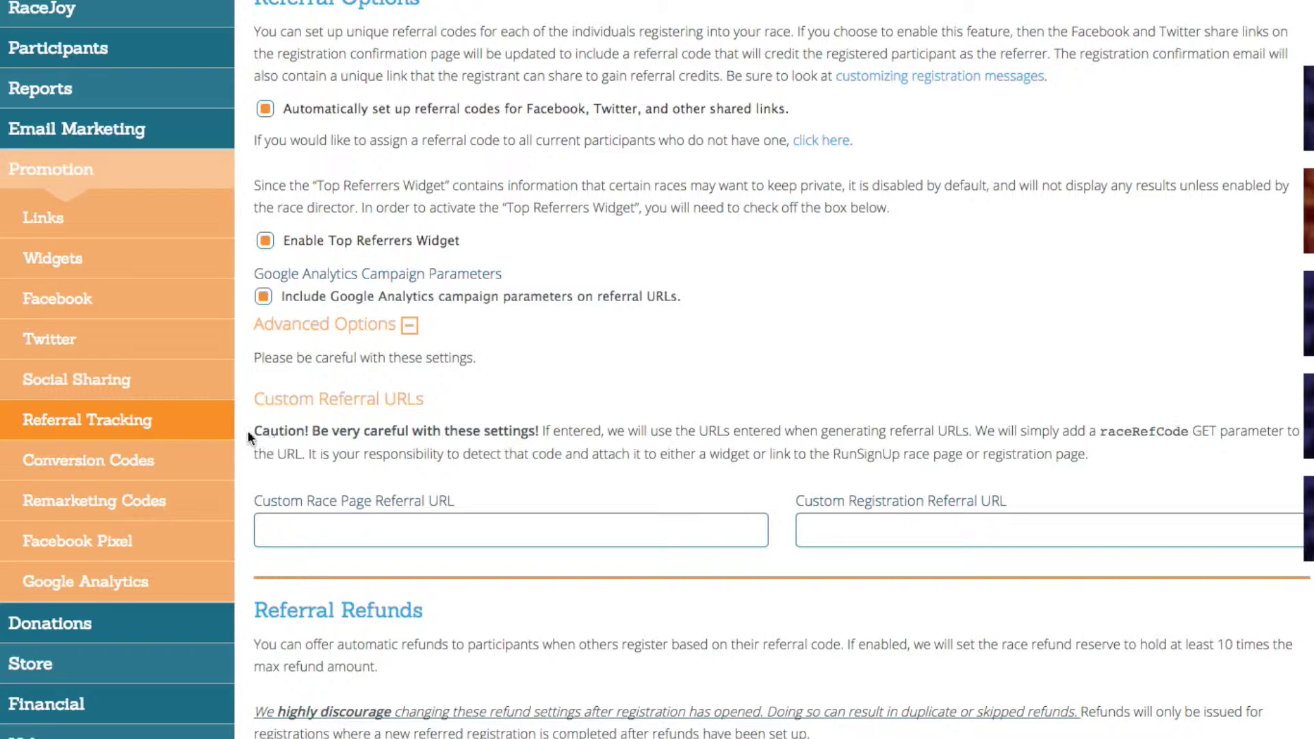
{"action": "left_click_drag", "start_coordinate": [252, 428], "coordinate": [542, 425]}
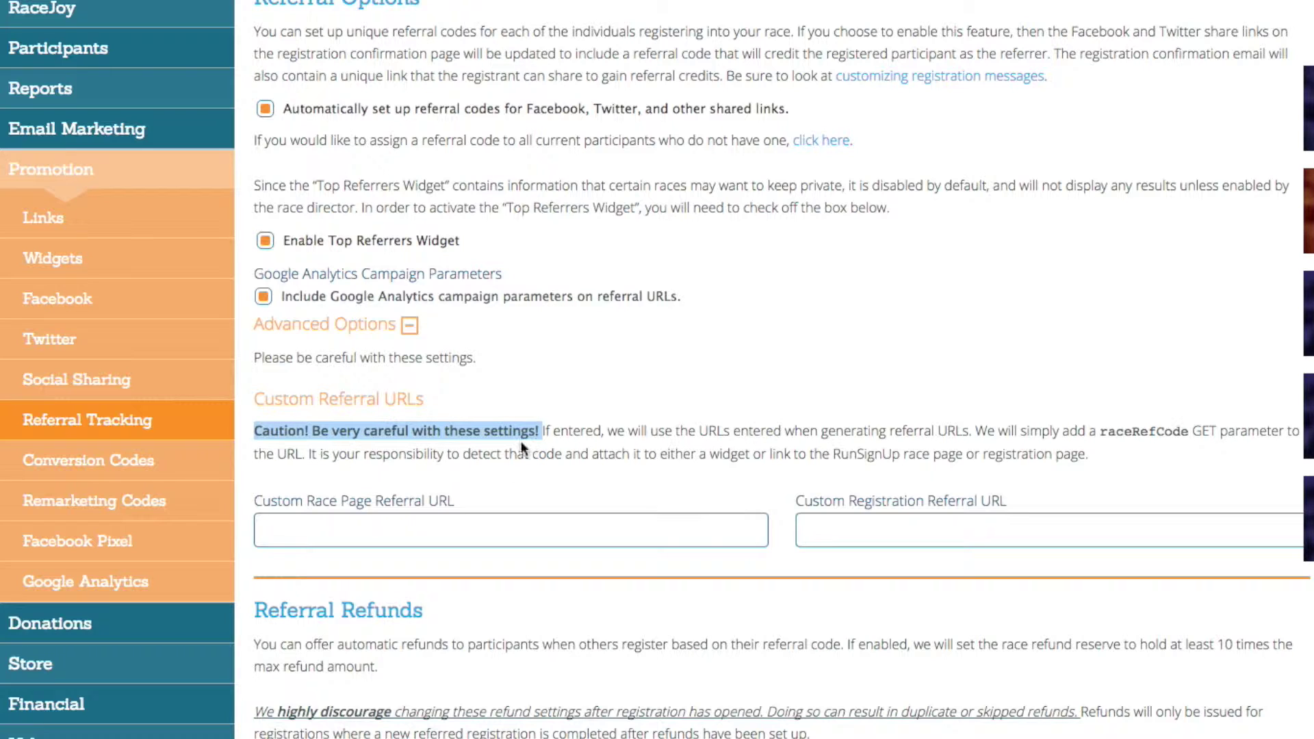
{"action": "left_click", "coordinate": [547, 381]}
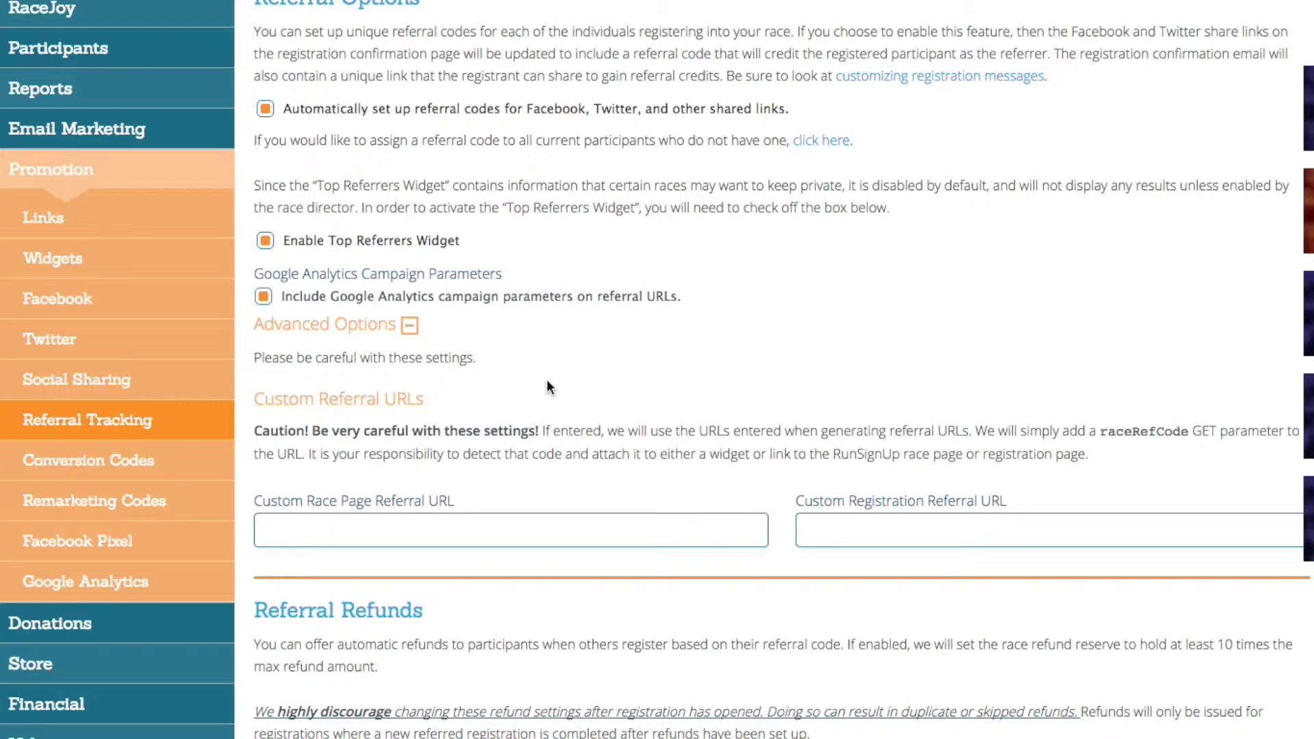